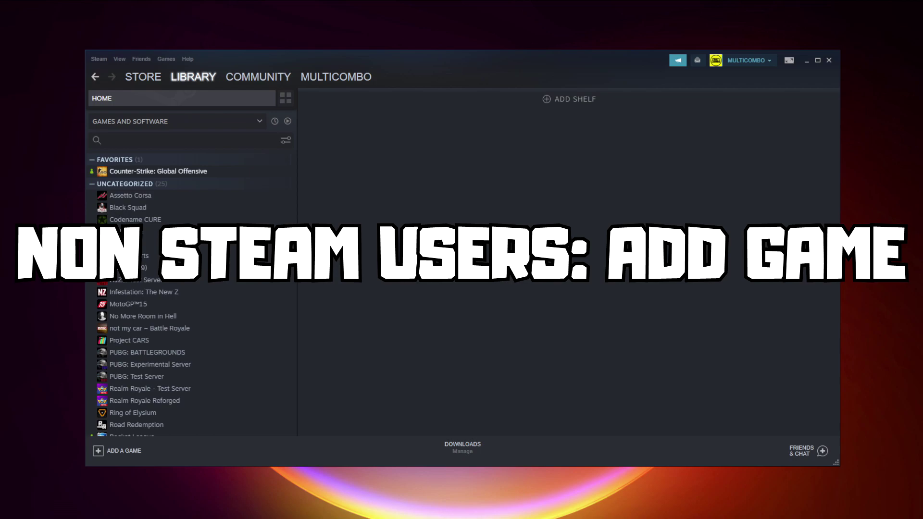
Add YOUR PROBLEMATIC GAME to the library as a non-Steam game and open its page.
left_click(121, 452)
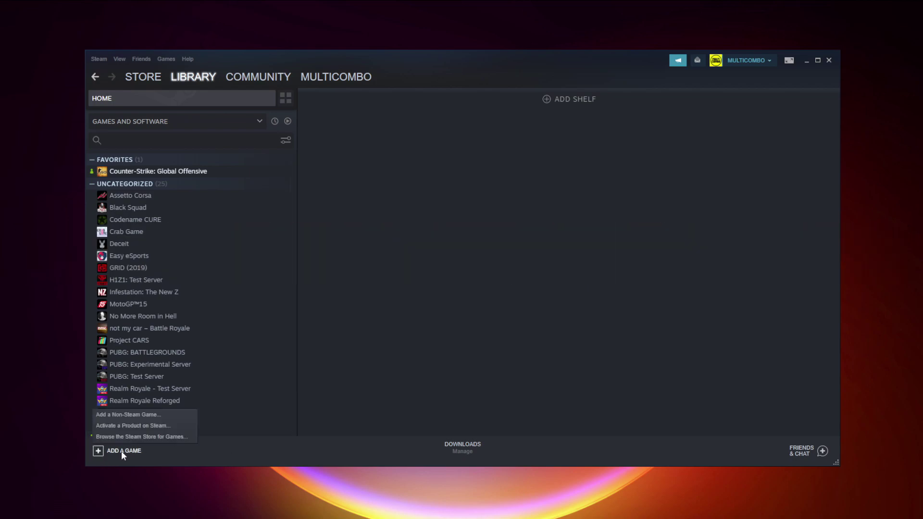
left_click(125, 415)
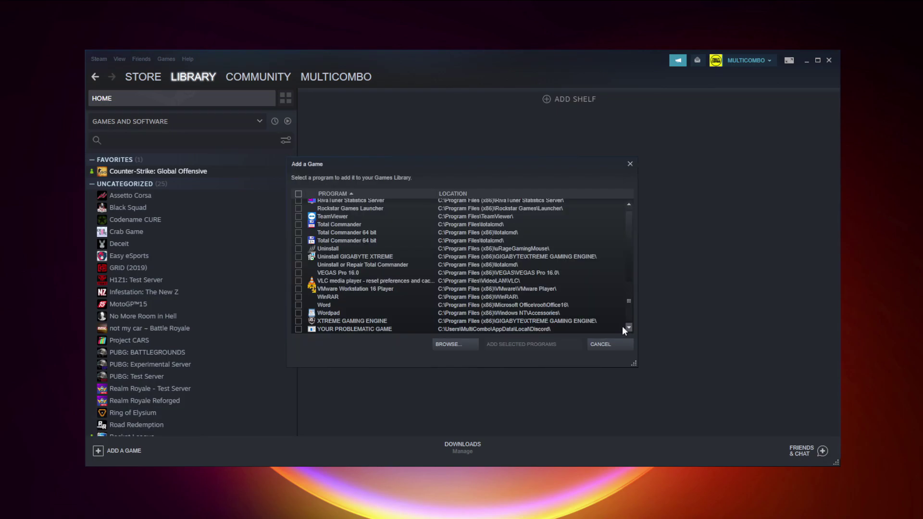
left_click(342, 329)
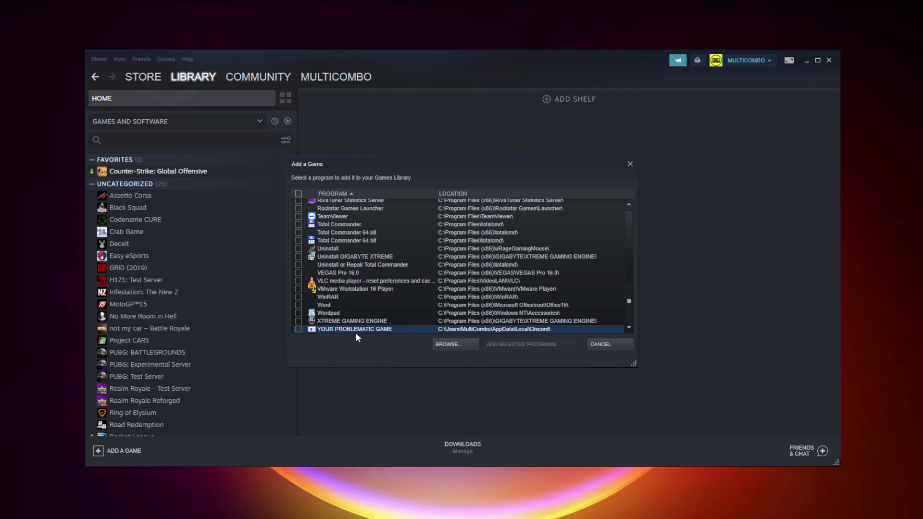
left_click(298, 329)
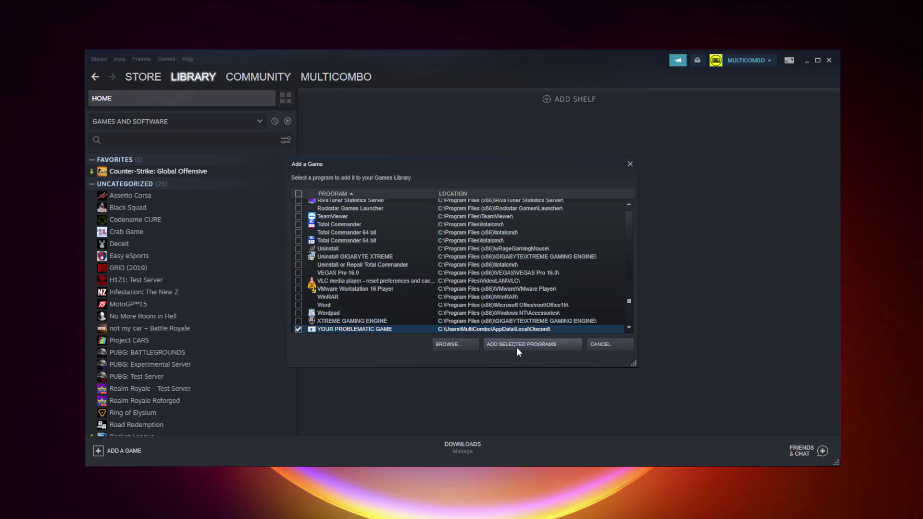
left_click(538, 344)
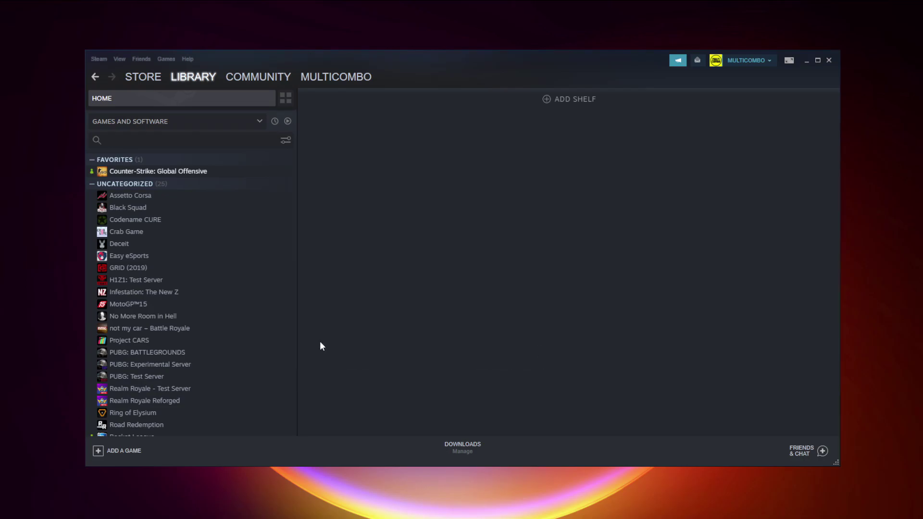
scroll(267, 313, "down", 3)
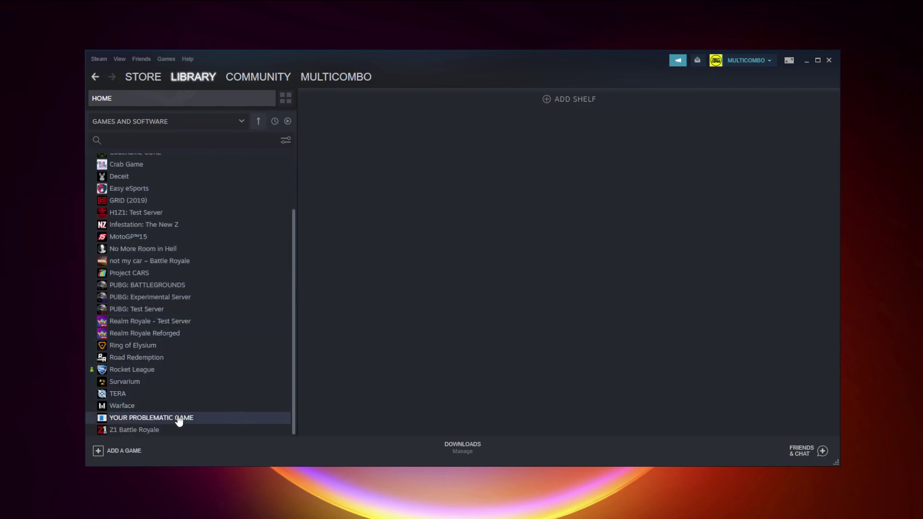
left_click(179, 418)
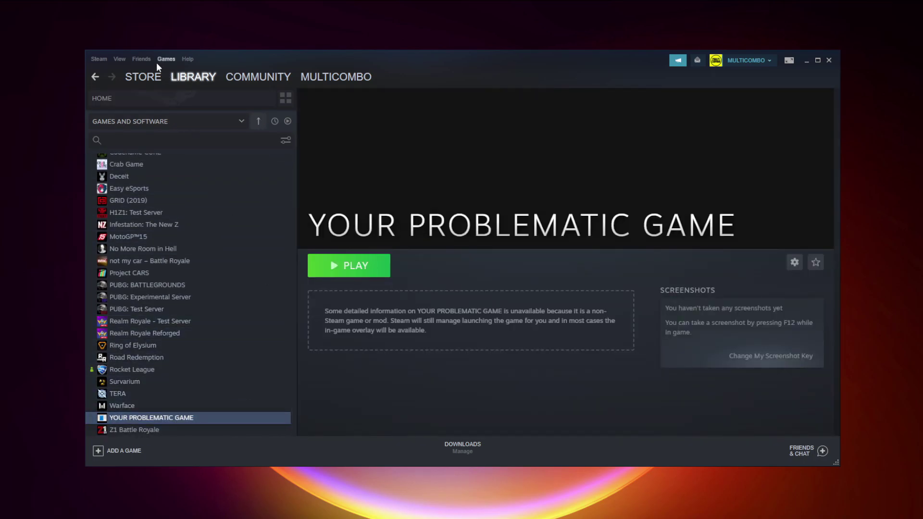
Open Steam Settings from the Steam menu on the Controller category.
left_click(97, 59)
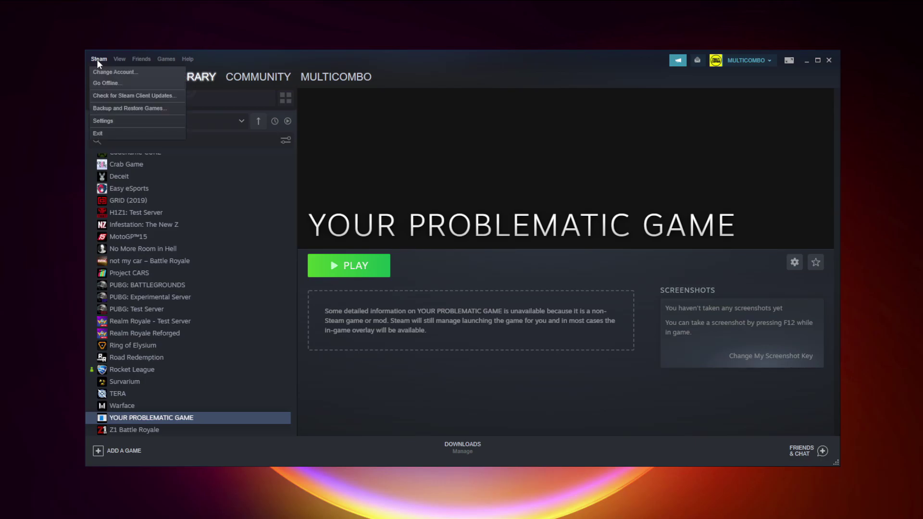
left_click(116, 122)
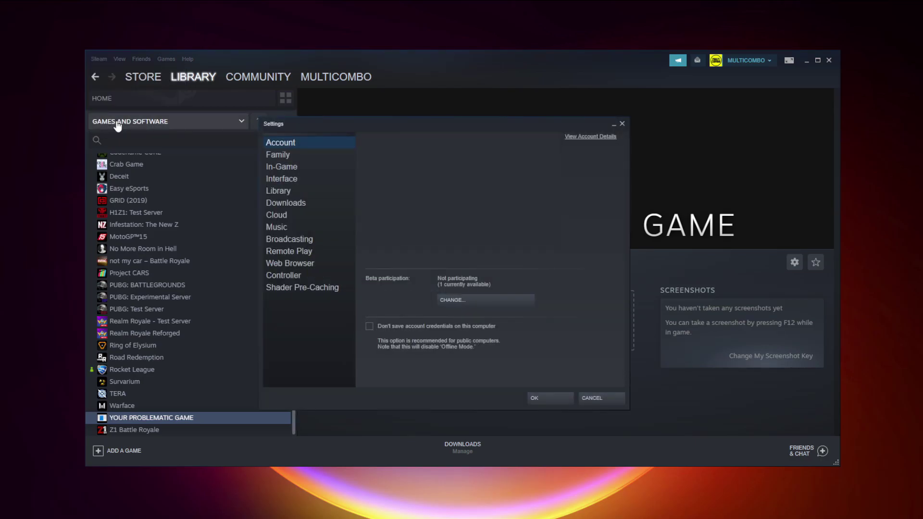
left_click(302, 276)
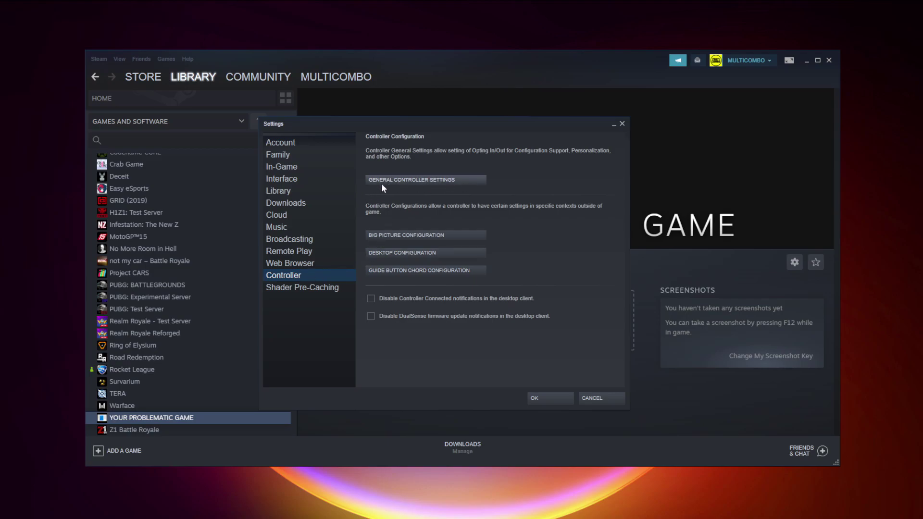
Turn on Xbox Configuration Support and calibrate the detected Xbox 360 Controller.
left_click(426, 182)
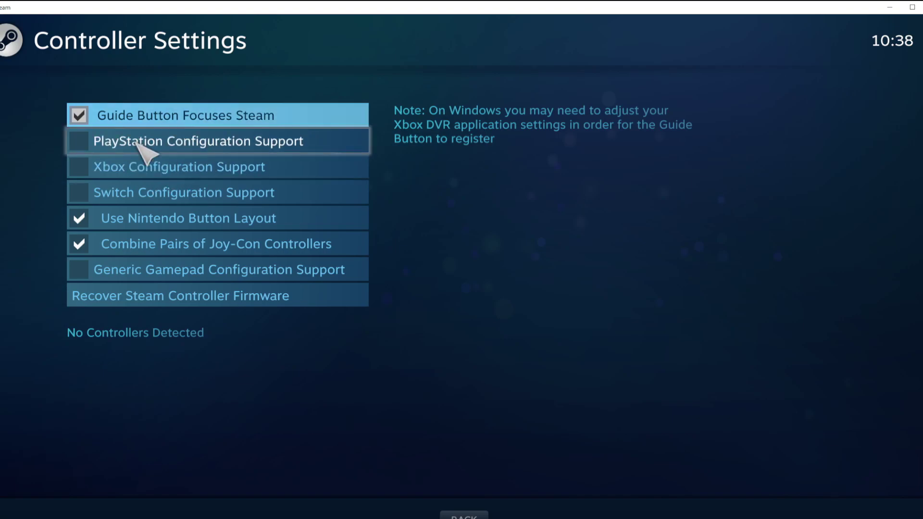
left_click(87, 164)
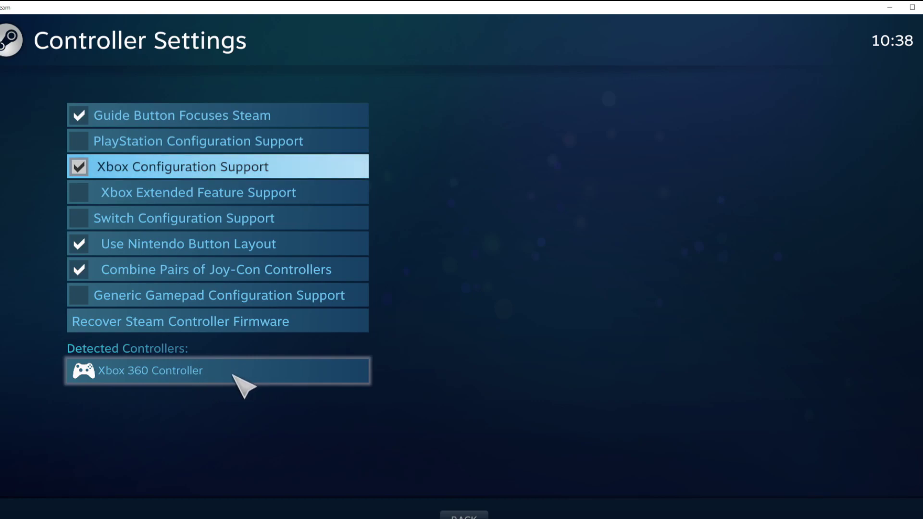
left_click(255, 375)
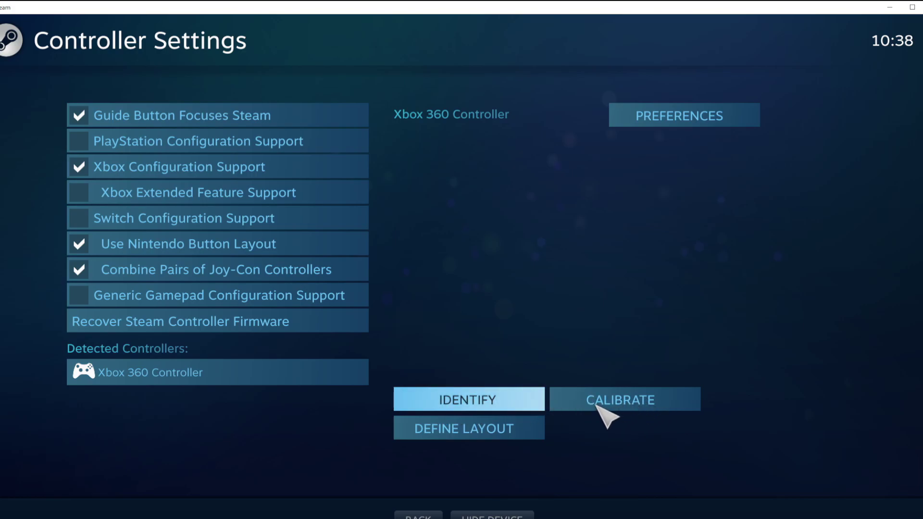
left_click(626, 405)
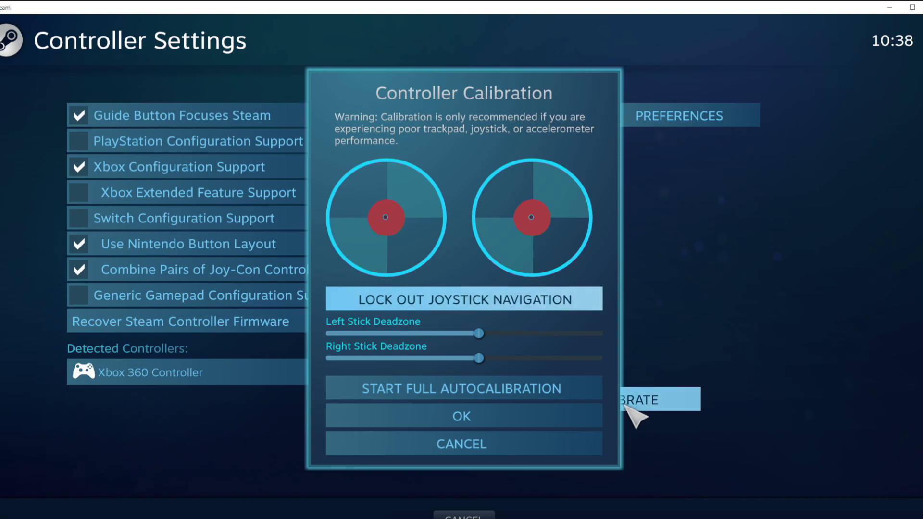
left_click(528, 416)
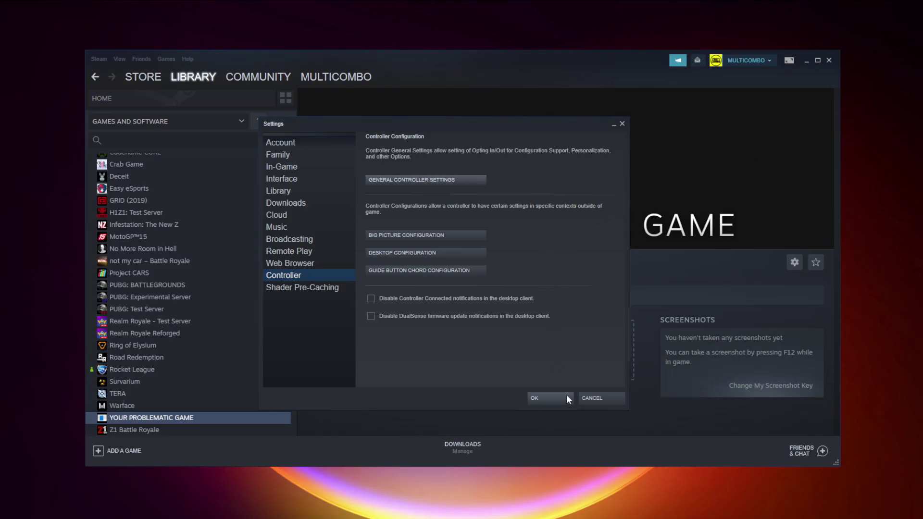
Save and close Settings, then switch Steam into Big Picture mode.
left_click(551, 397)
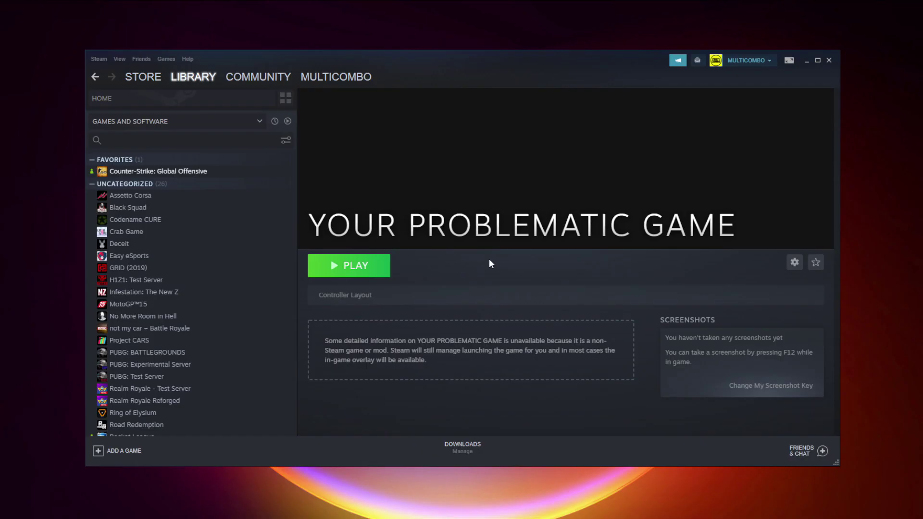
left_click(789, 60)
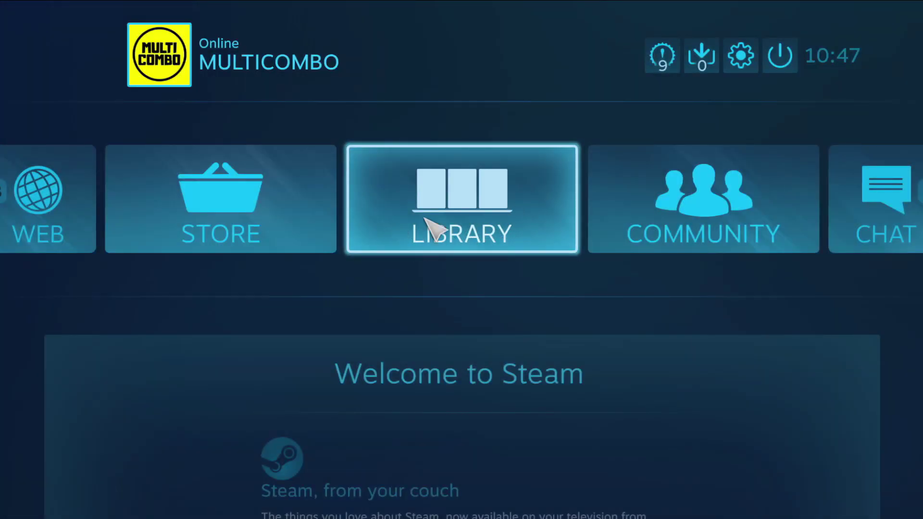
In Big Picture, set the game's per-game Steam Input setting to Forced Off under Controller Options.
left_click(475, 243)
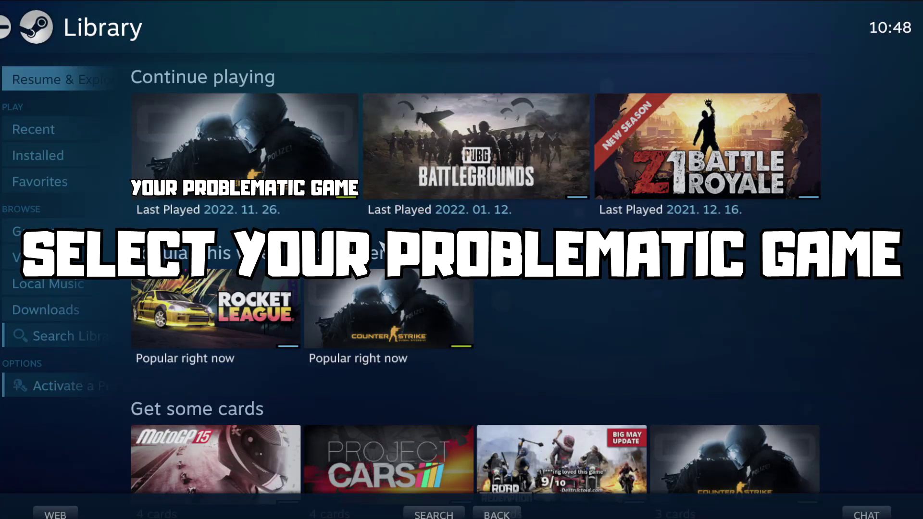
key("Right")
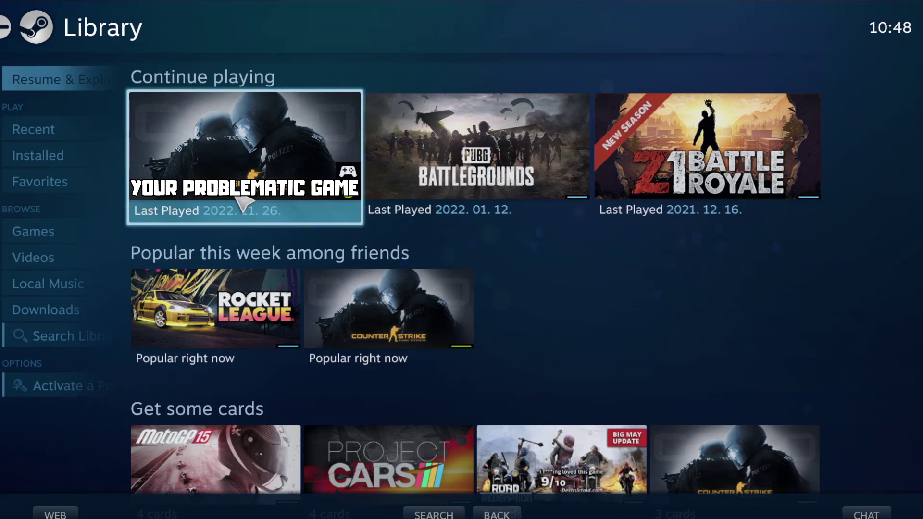
left_click(241, 204)
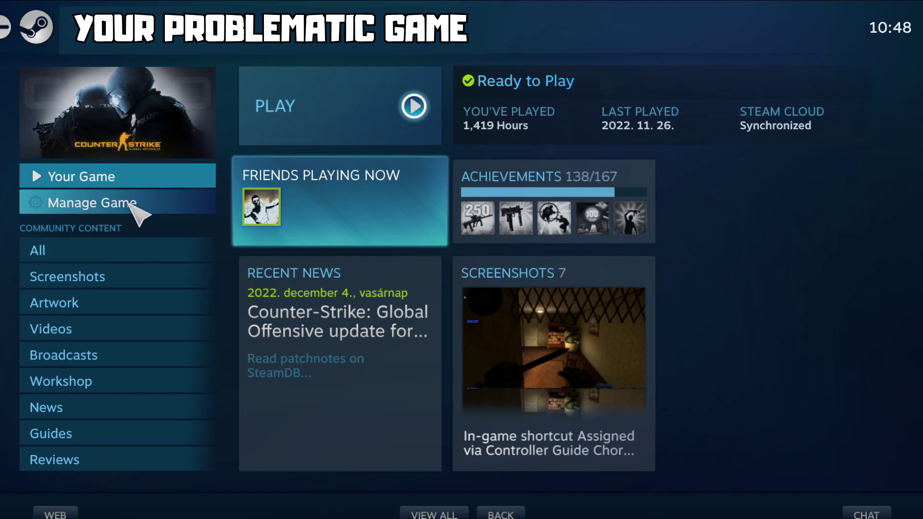
left_click(129, 202)
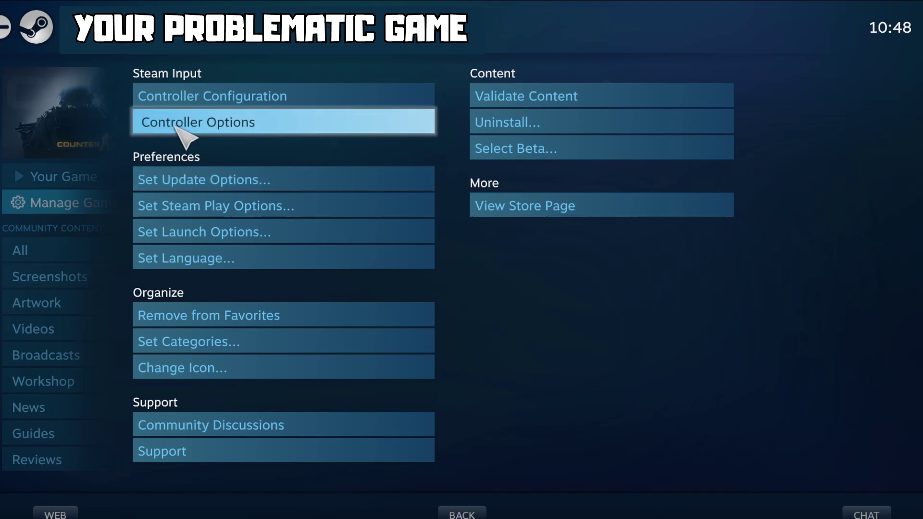
left_click(264, 124)
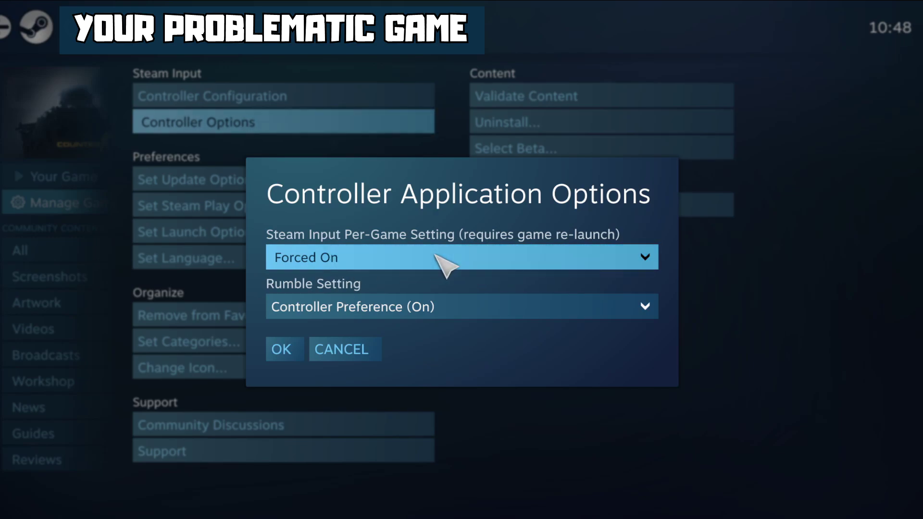
left_click(430, 258)
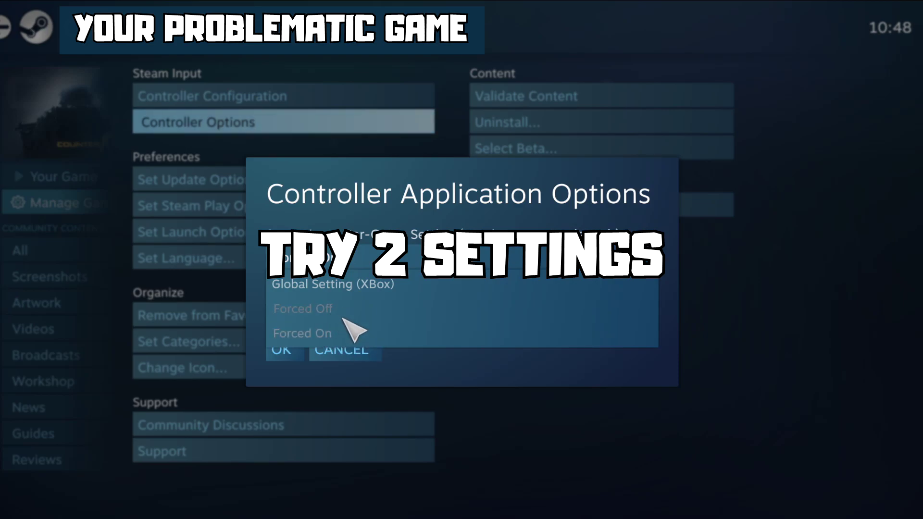
left_click(322, 310)
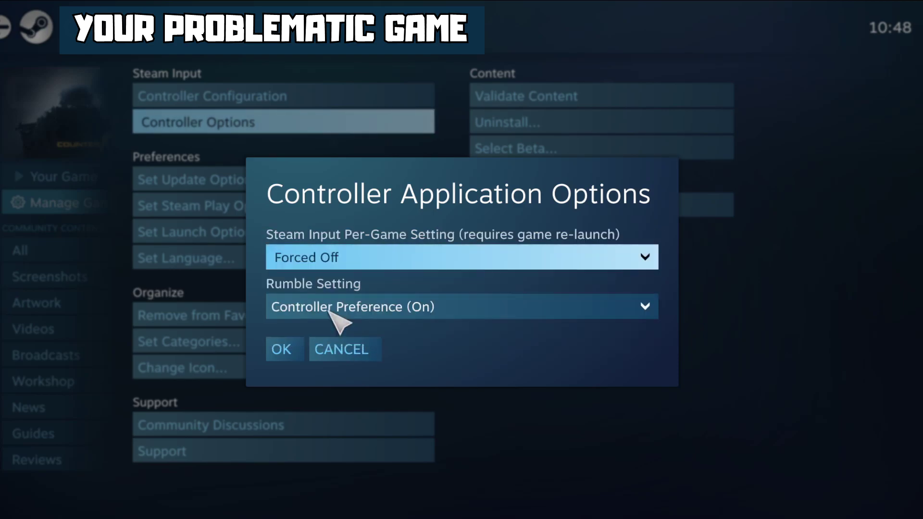
left_click(288, 358)
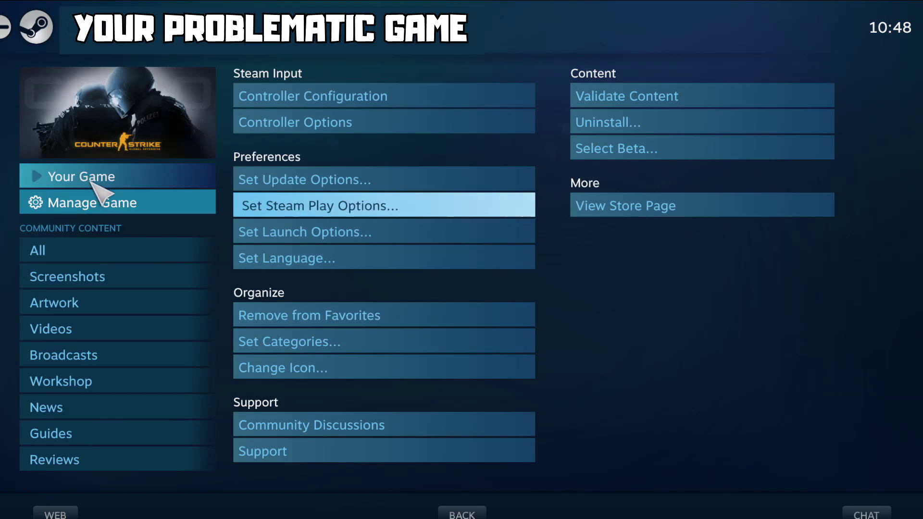
Return to the game's overview and open its shortcut menu in the desktop library Favorites.
left_click(94, 180)
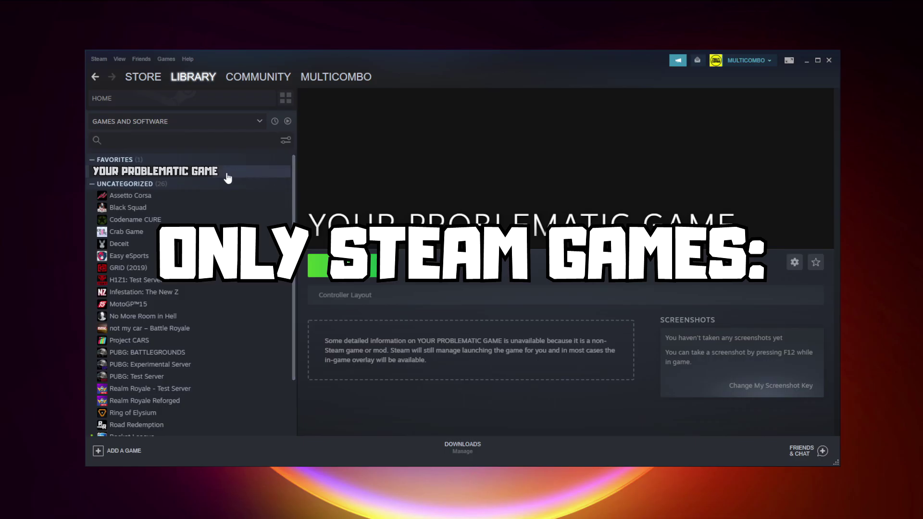
right_click(225, 172)
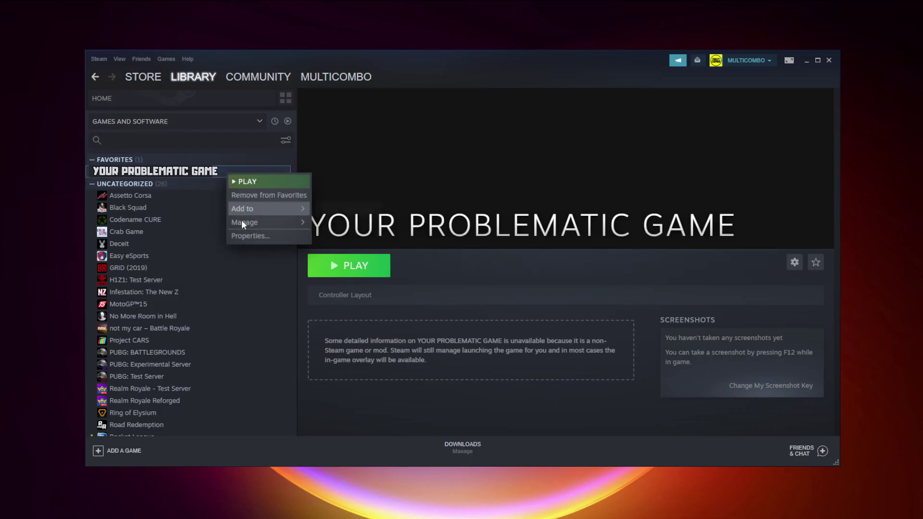
Set the game's Steam Input override to Disable Steam Input in Properties, then close Properties.
left_click(274, 236)
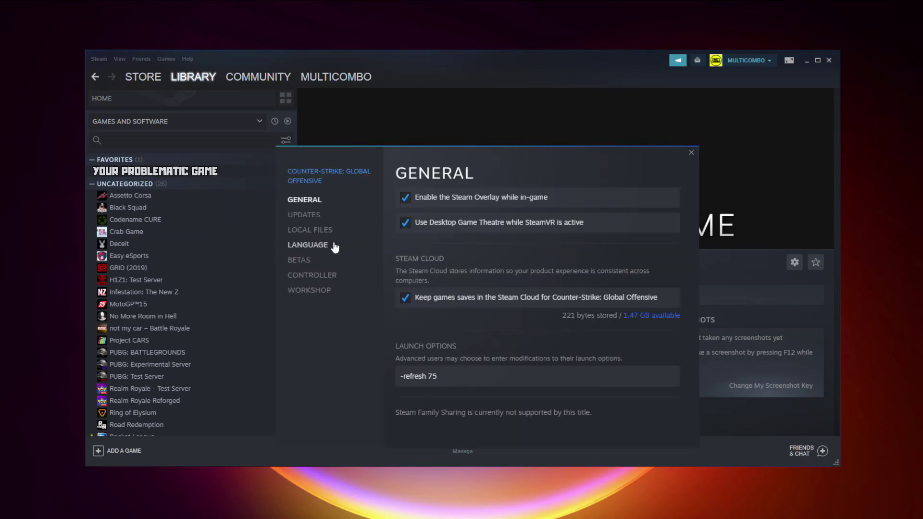
left_click(316, 276)
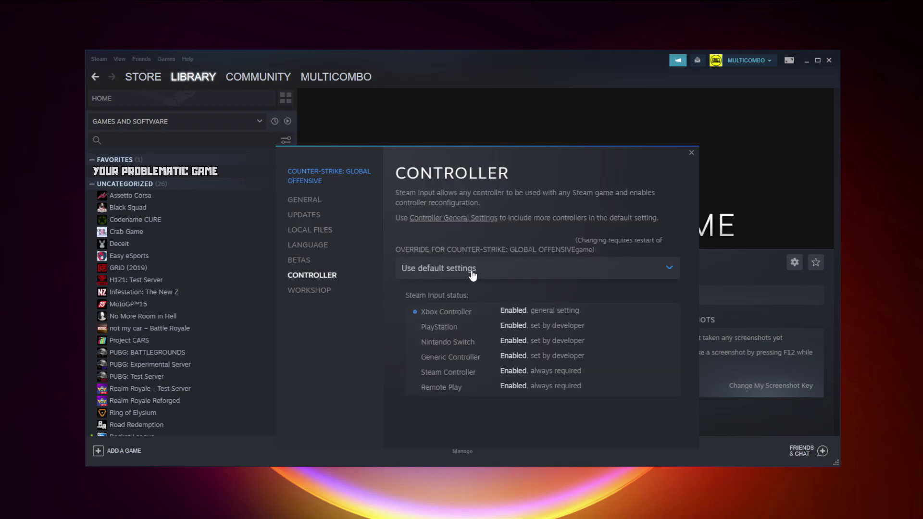
left_click(473, 274)
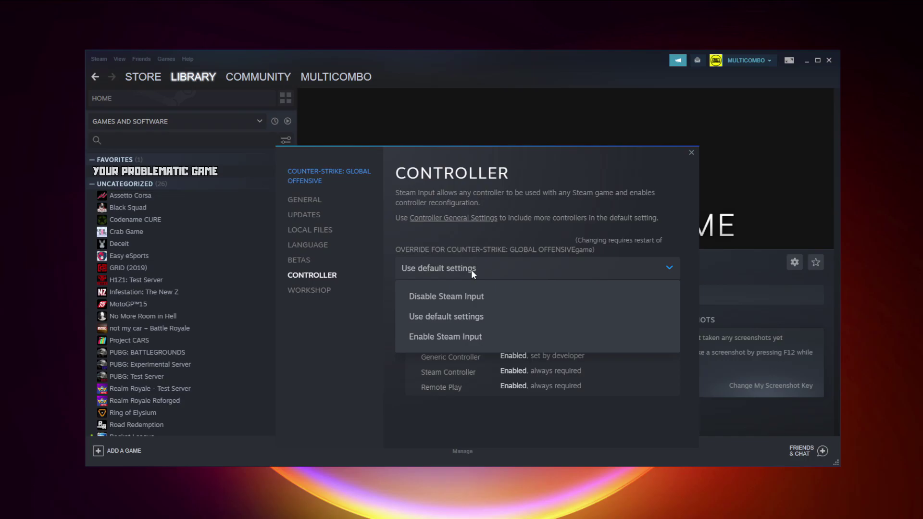
left_click(466, 296)
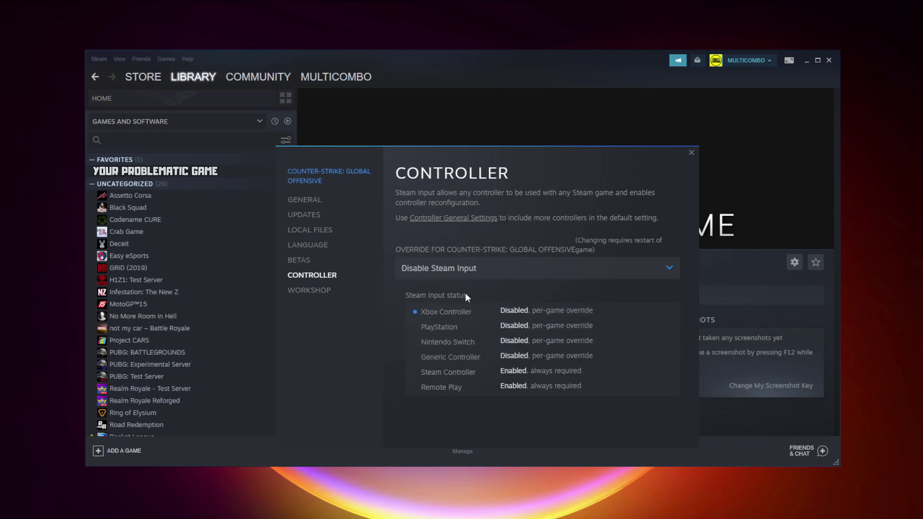
left_click(691, 153)
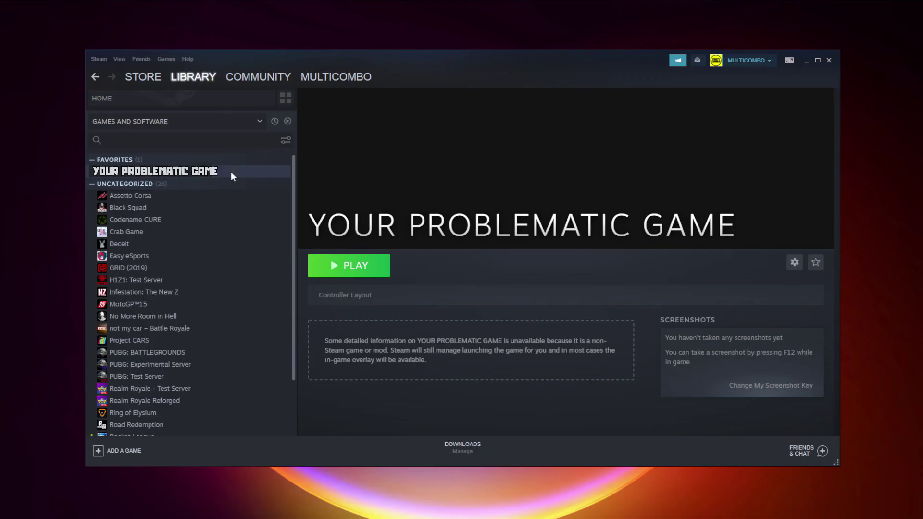
Reopen the game's Controller properties and change the Steam Input override to Enable Steam Input.
right_click(230, 171)
left_click(267, 236)
left_click(328, 281)
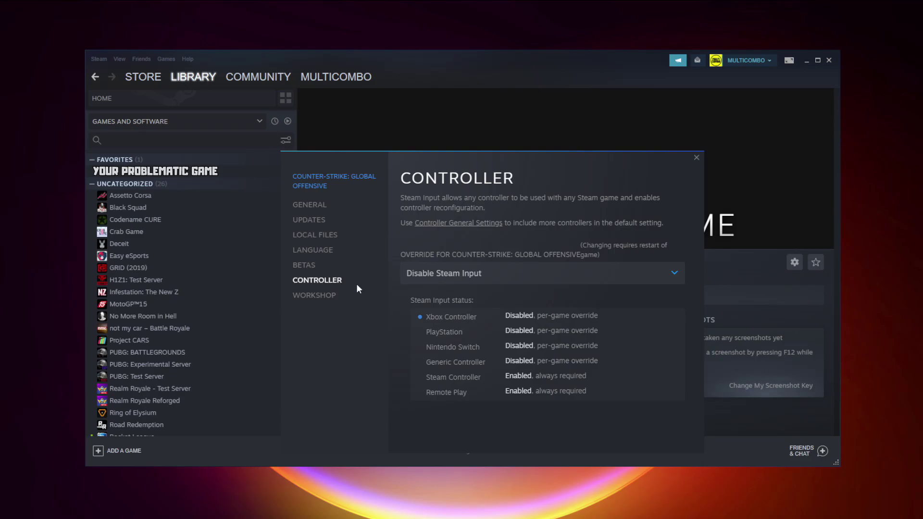
left_click(469, 272)
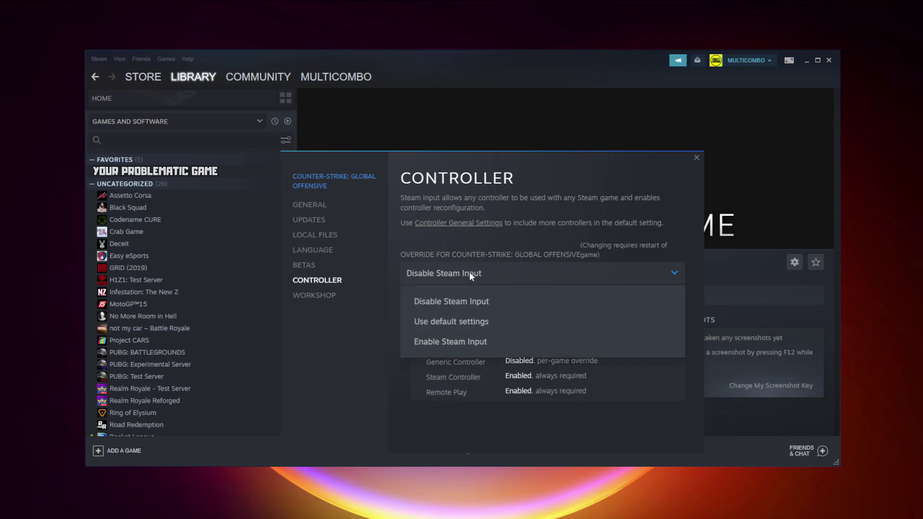
left_click(511, 344)
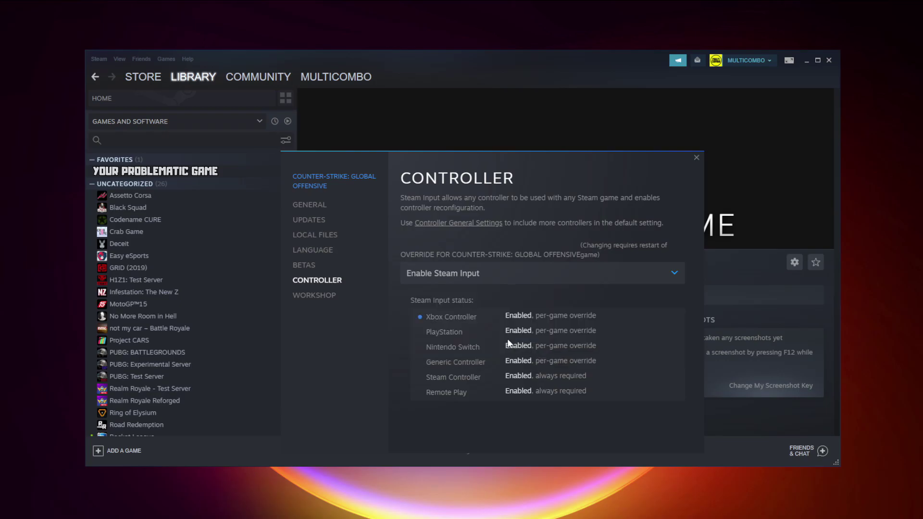